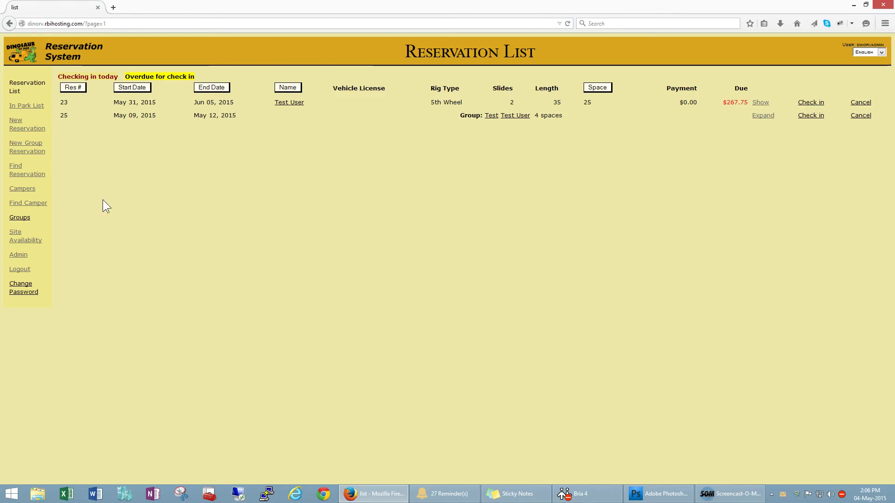
Step: Start a new group reservation for May 15–18, 2015 with site type Full Service
click(37, 150)
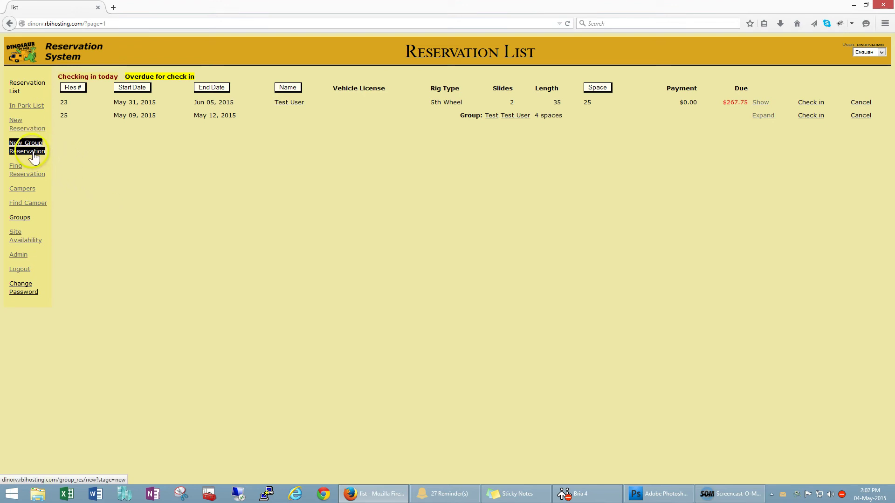
click(85, 124)
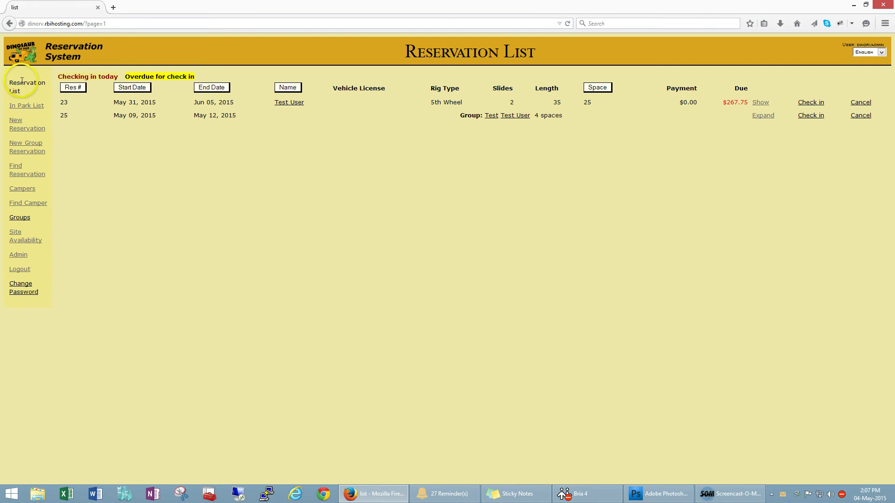
click(27, 153)
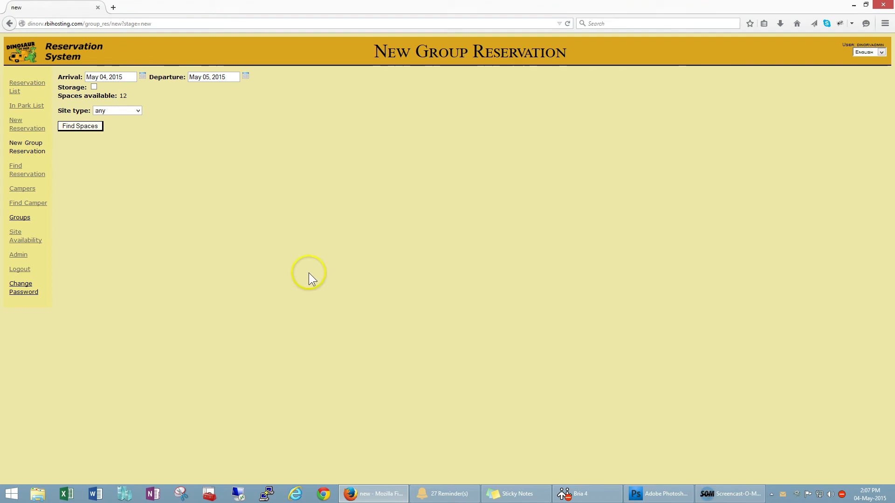
click(142, 75)
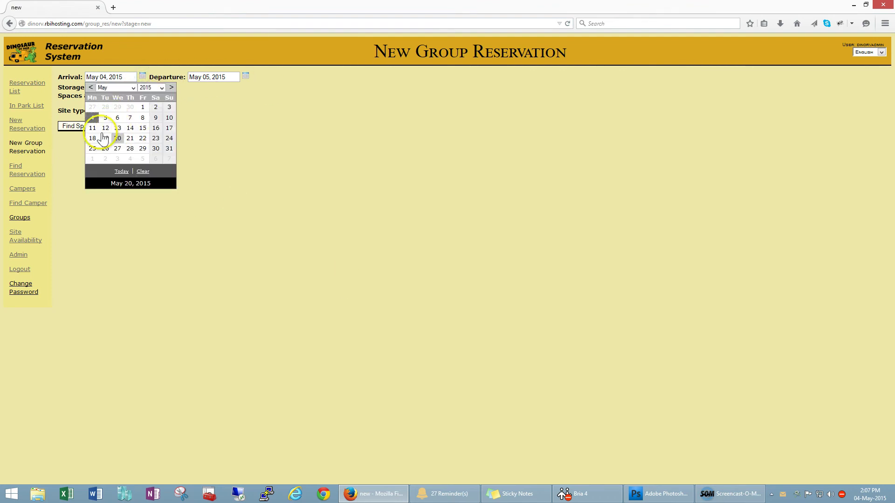
click(143, 127)
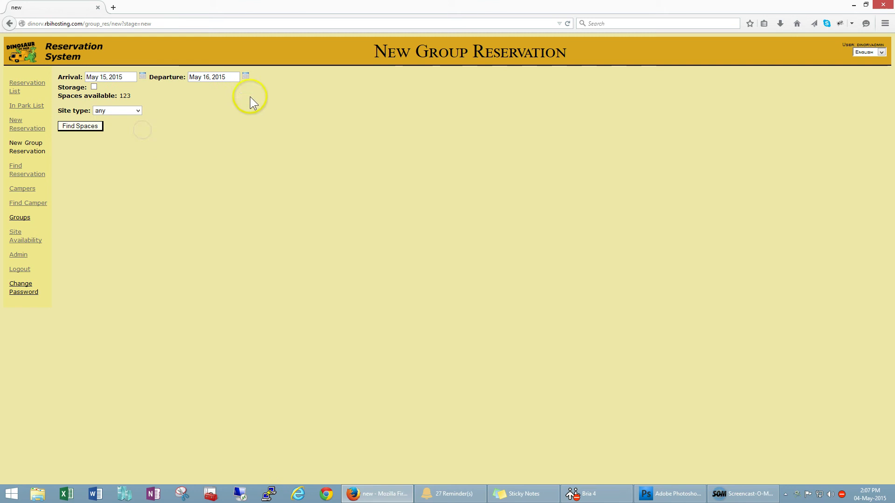
click(246, 76)
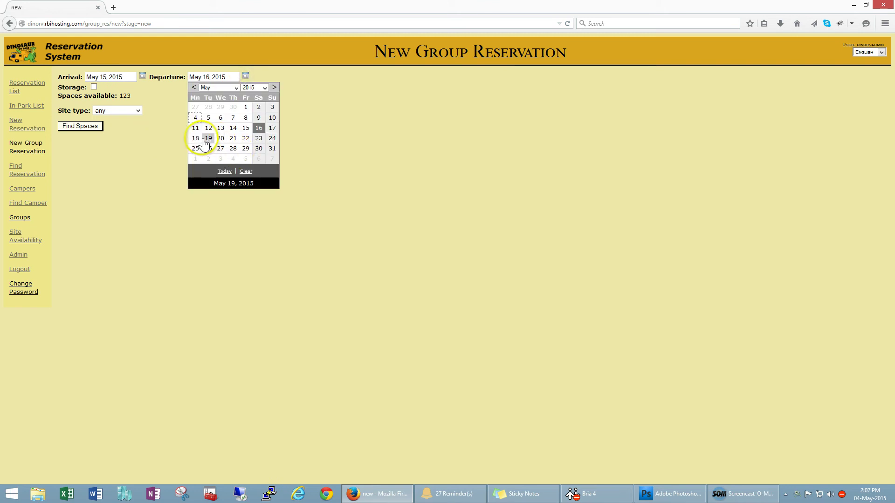
click(196, 138)
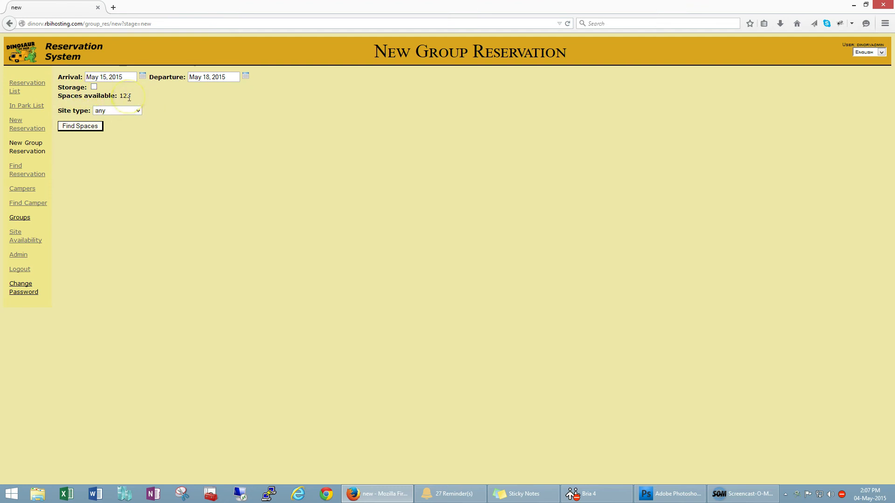
click(117, 110)
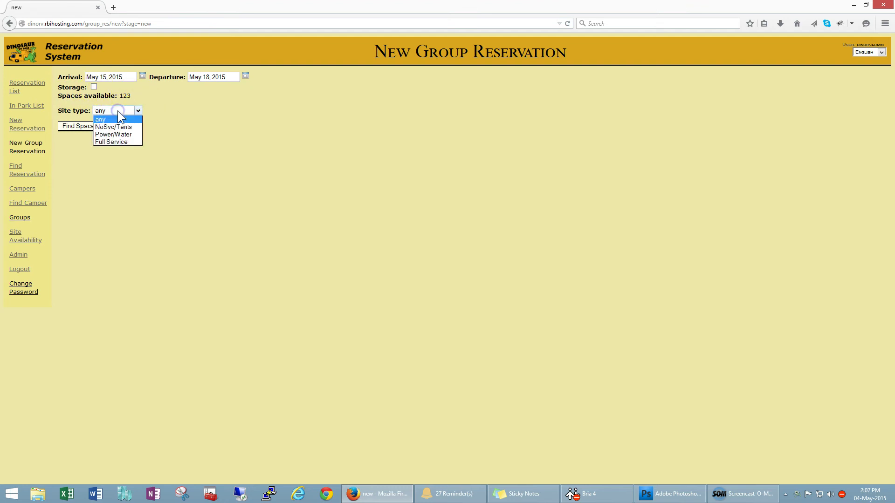
click(126, 142)
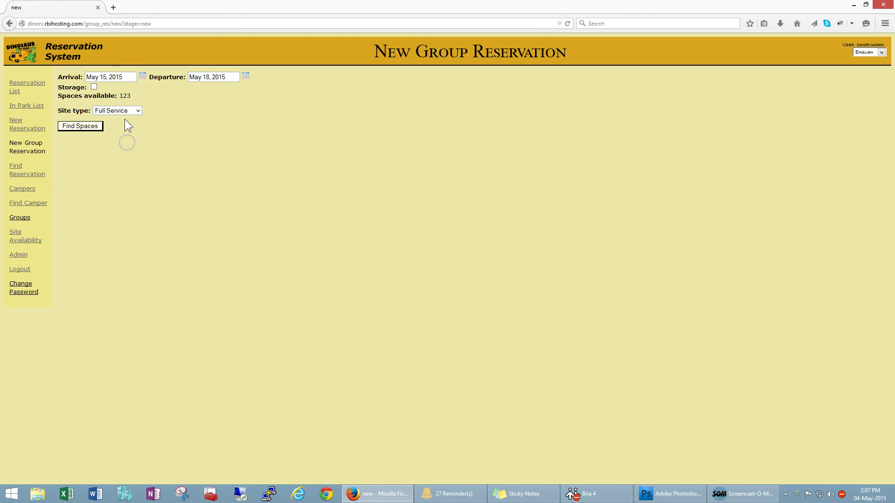
Step: List the available spaces and add spaces 7, 8 and 10 to the group
click(88, 127)
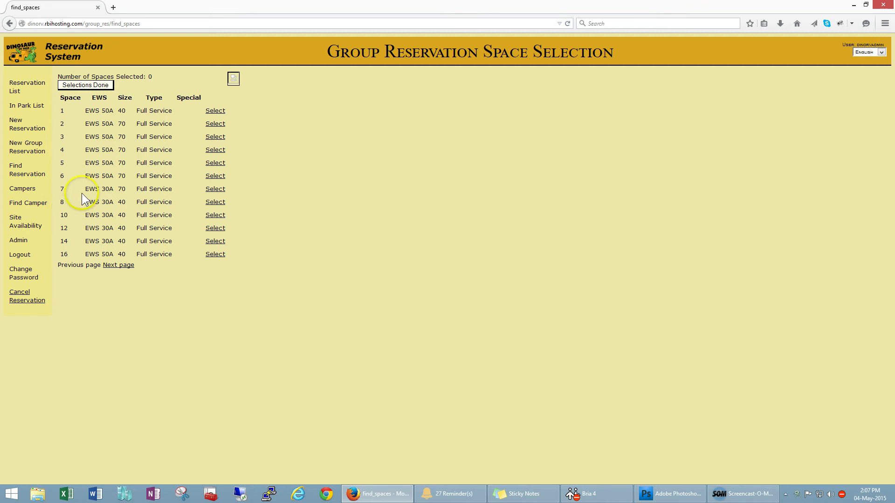
click(214, 190)
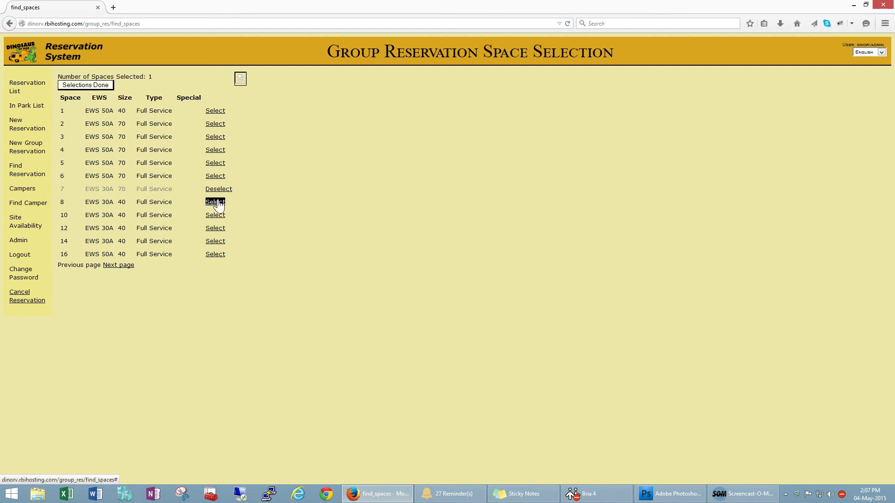
click(216, 202)
click(215, 215)
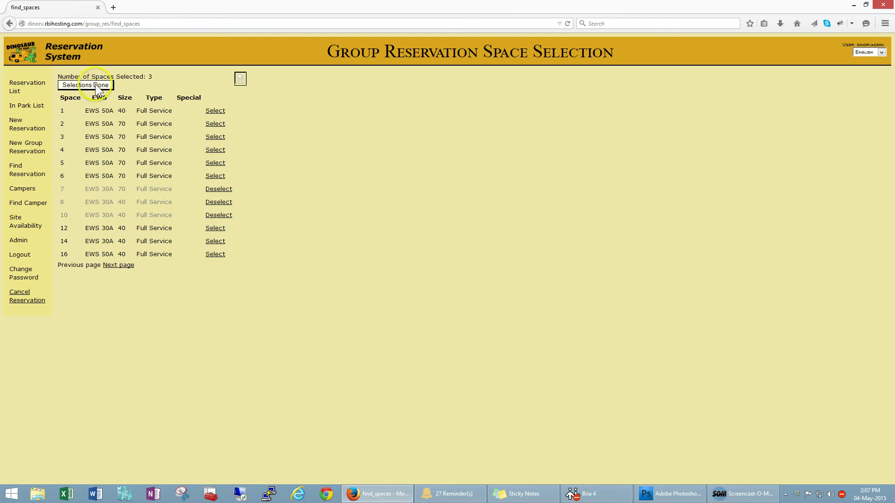
Step: Page through the list to add spaces 28 and 36, then finish the selection
click(120, 266)
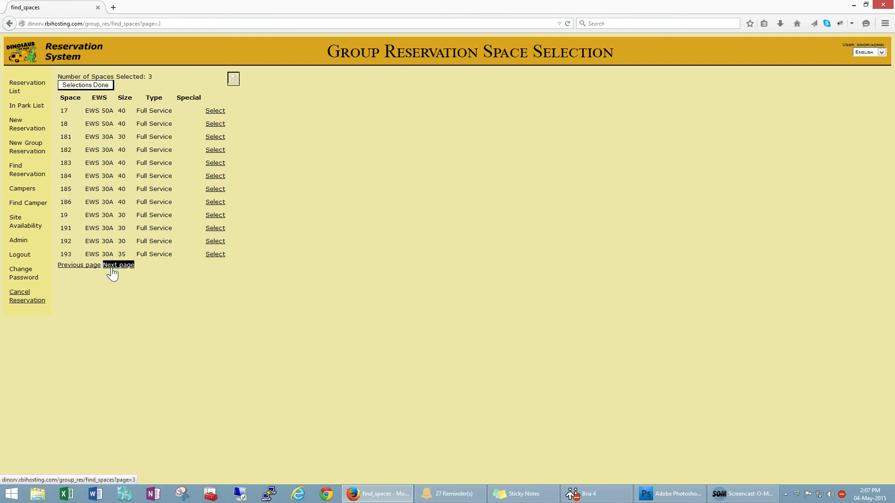
click(117, 266)
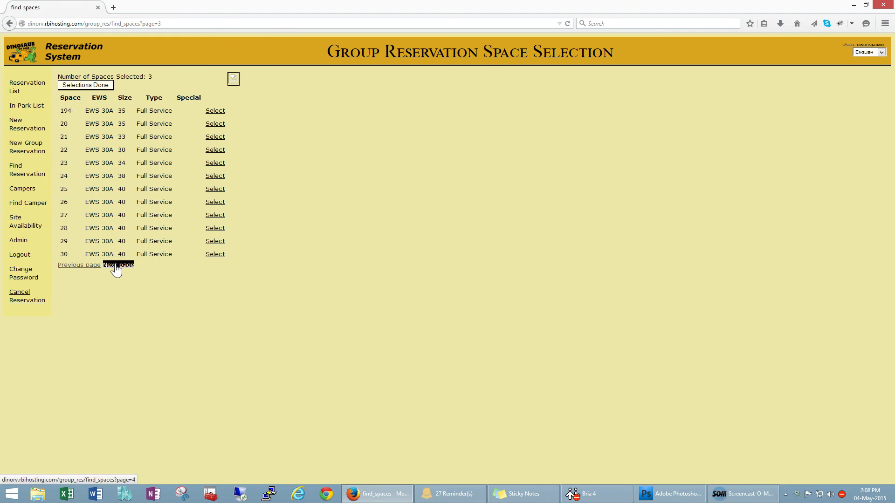
click(209, 229)
click(122, 265)
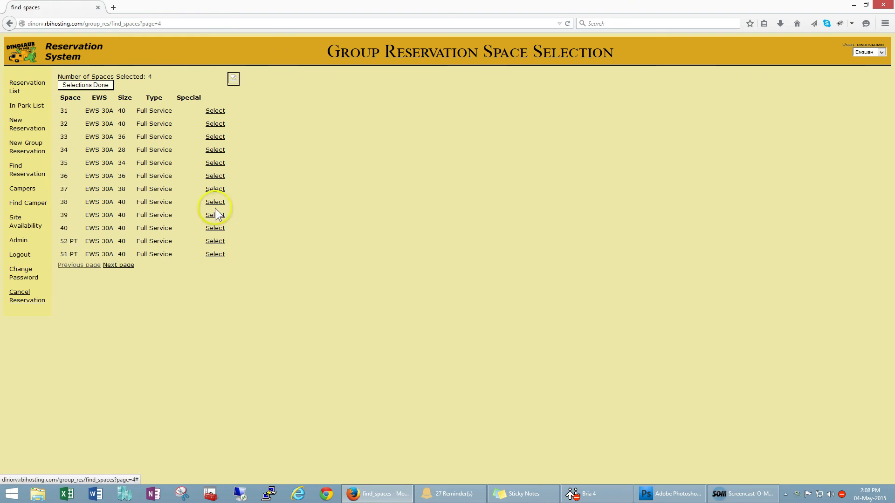
click(217, 177)
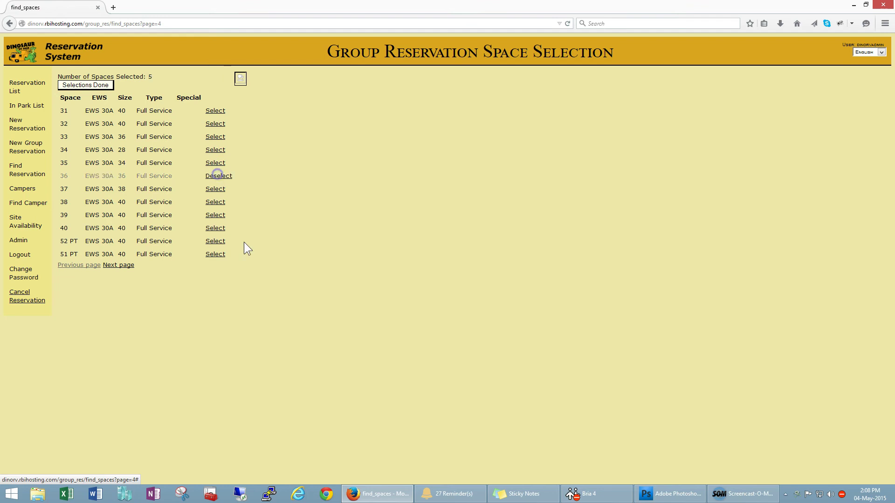
click(100, 85)
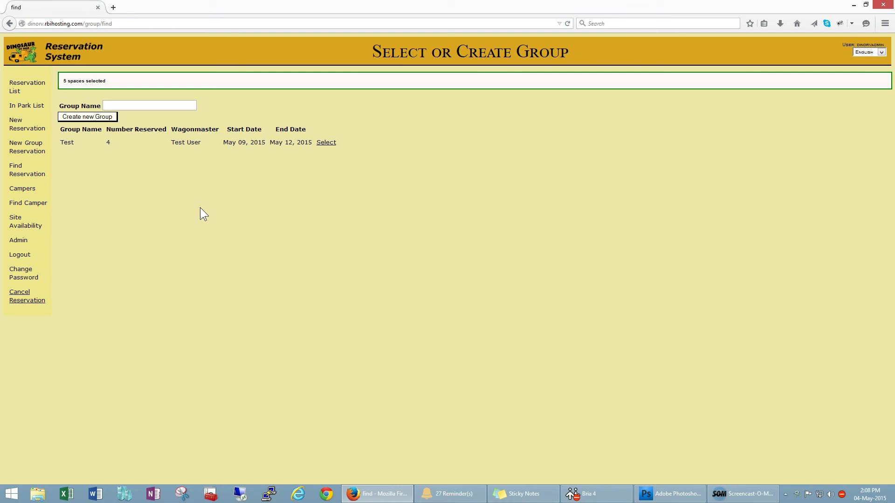
Step: Create a new group named 'Test 2' for the selected spaces
click(140, 106)
text(Test)
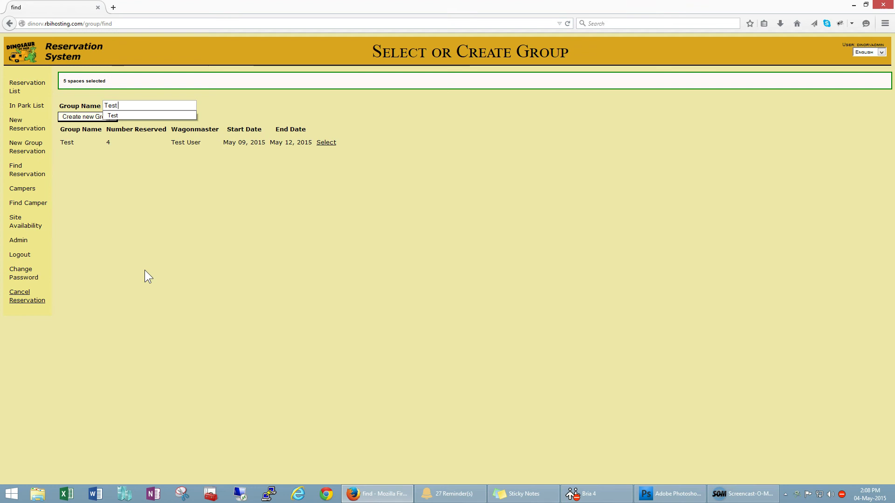
text( 2)
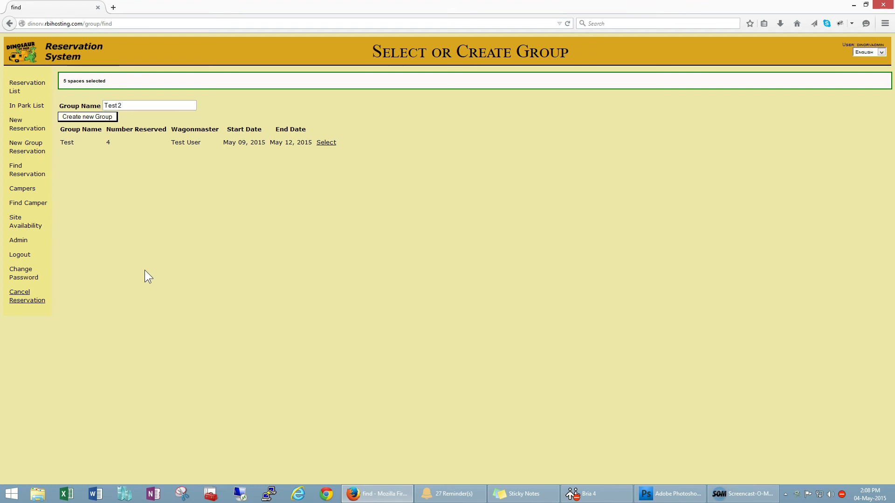
click(103, 118)
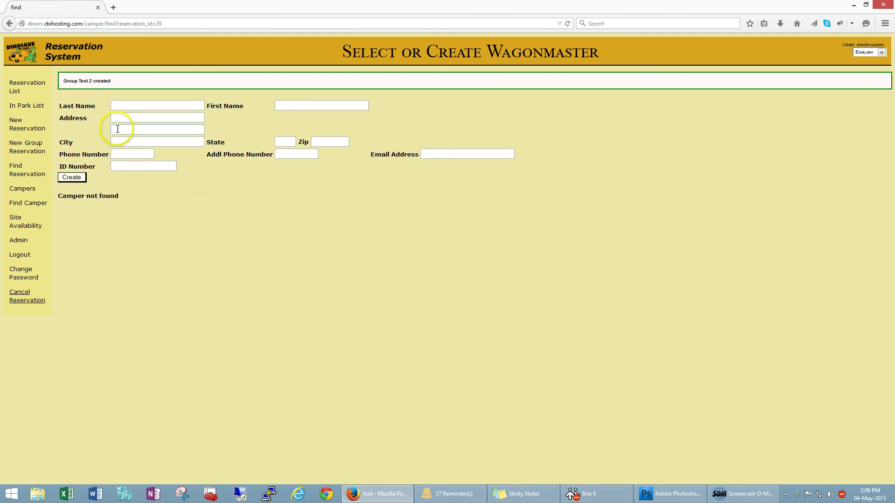
Step: Search campers by last name and make the matching camper the Test 2 wagonmaster
click(175, 105)
text(user)
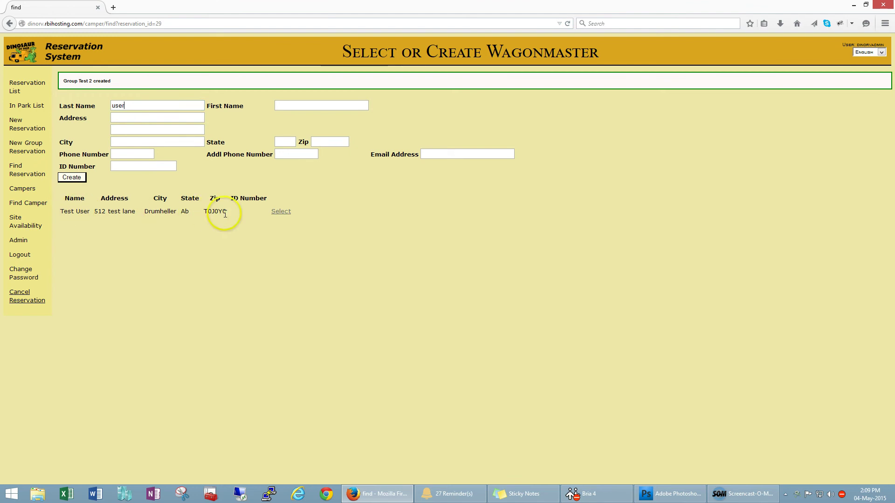
click(282, 212)
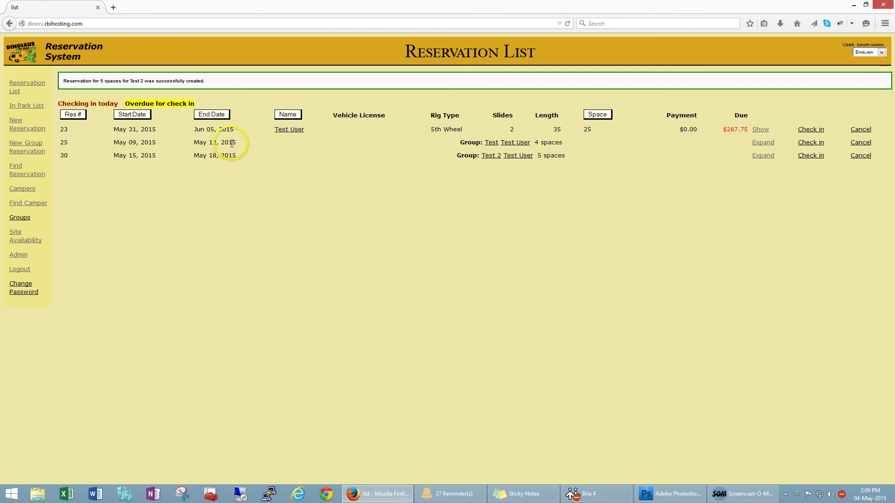
Step: Expand the group bookings so reservations 25–34 list individually, Test 2 as 30–34
click(492, 157)
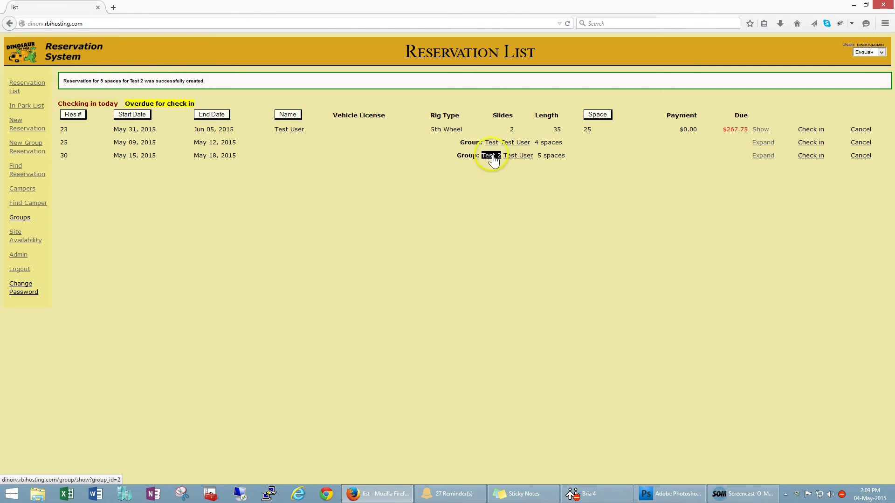
click(516, 157)
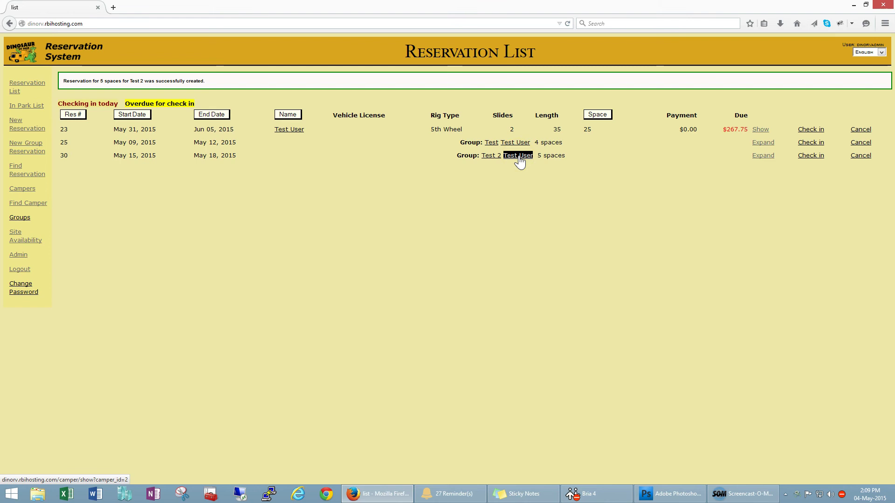
click(561, 161)
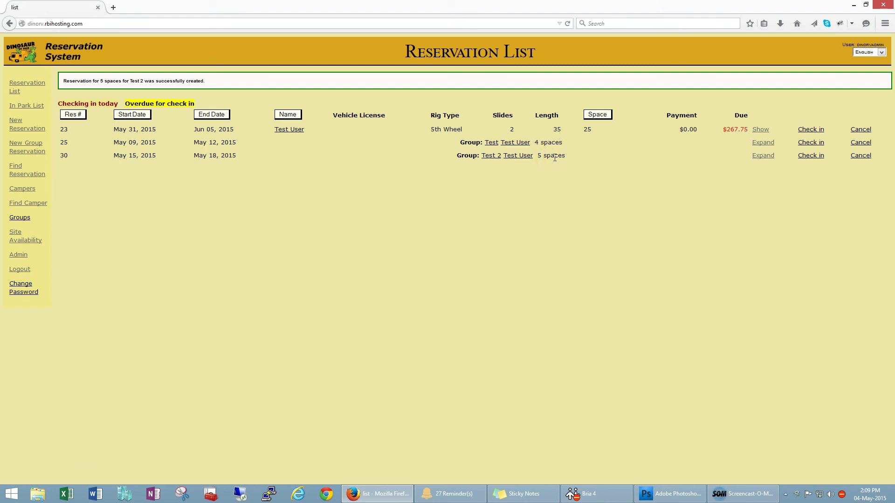
click(763, 156)
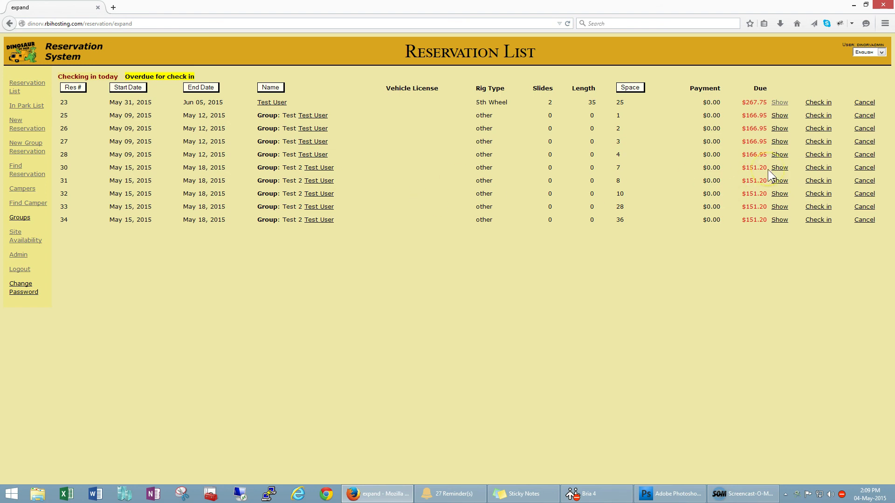
click(783, 169)
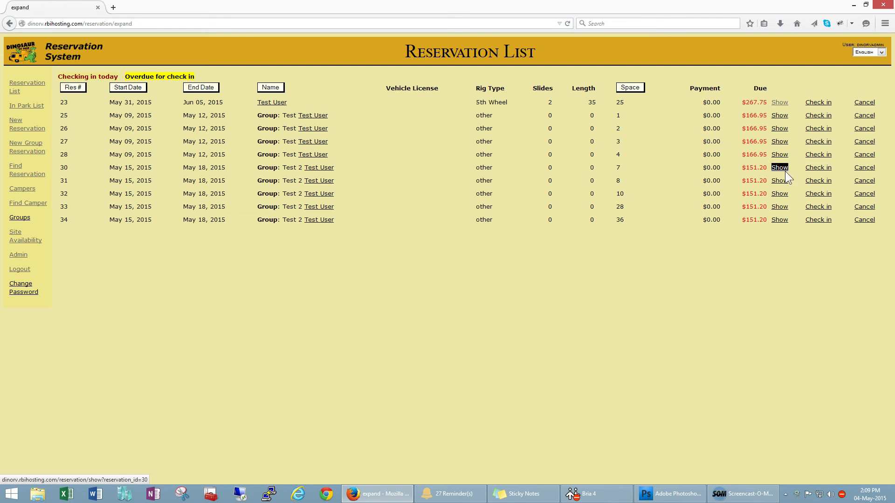
click(823, 227)
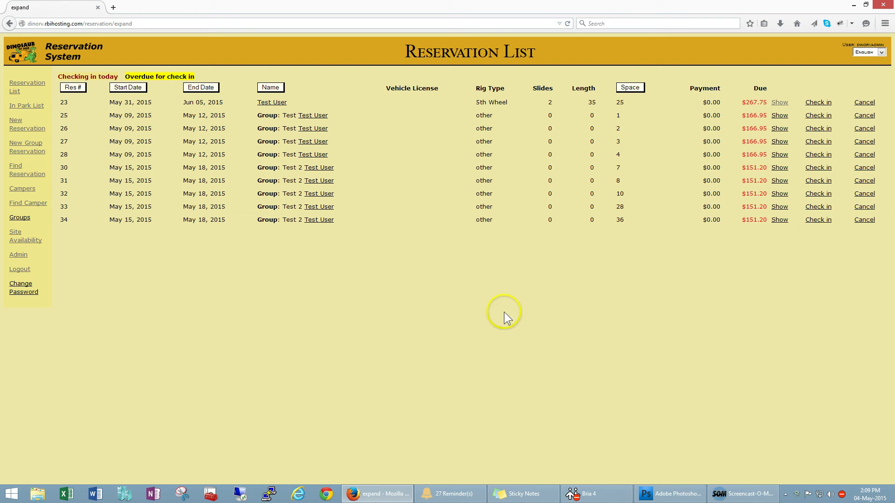
Step: Check in the whole Test 2 group from the collapsed Reservation List and confirm
click(40, 87)
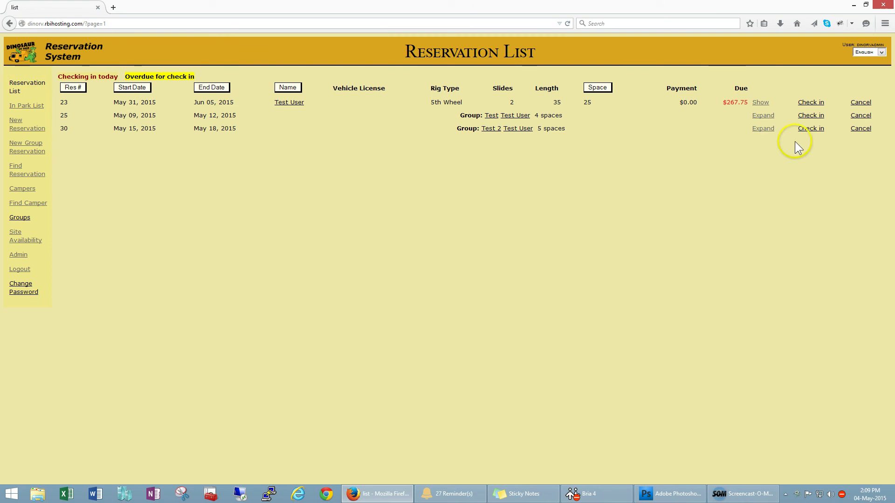
click(811, 129)
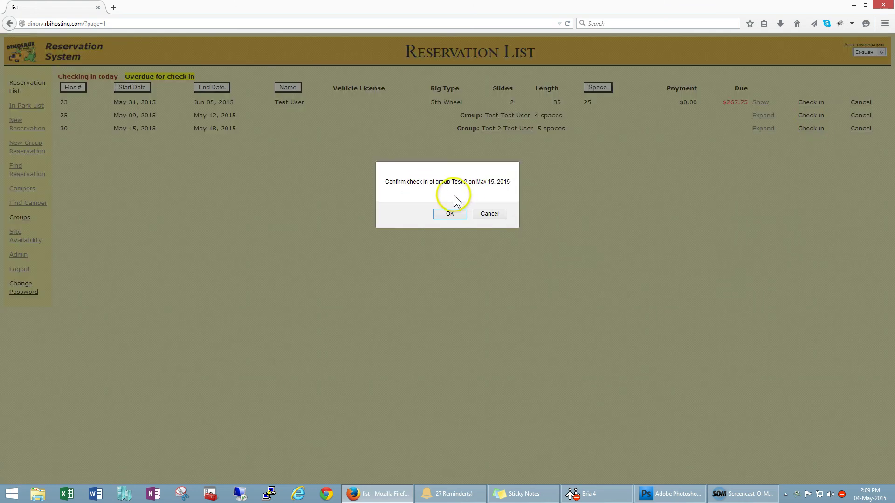
click(494, 214)
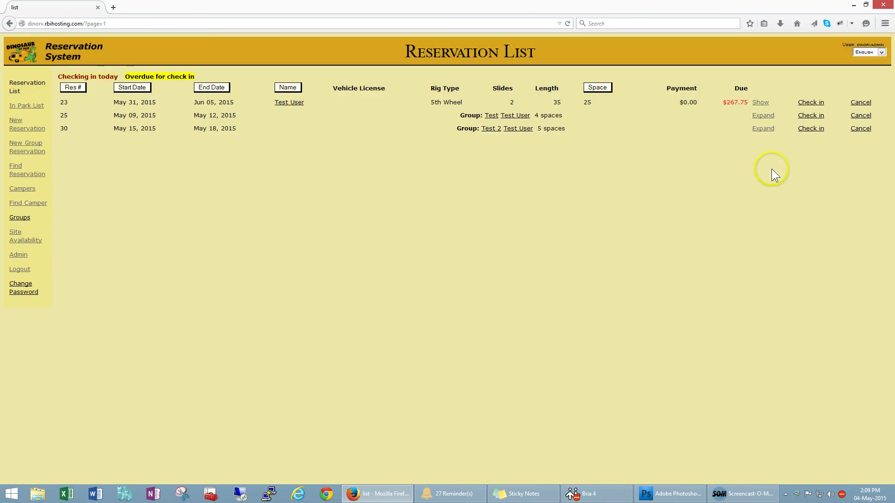
click(812, 129)
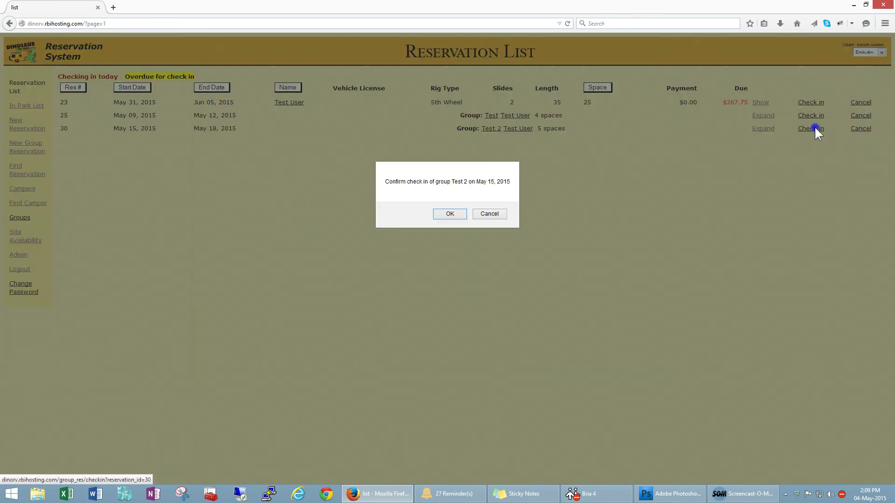
click(448, 218)
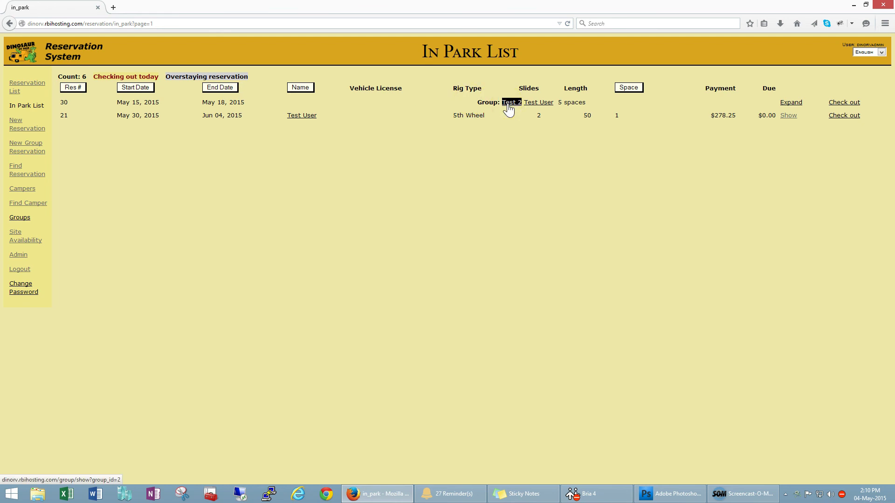
Step: Expand the Test 2 group on the In Park List into reservations 30–34
click(797, 102)
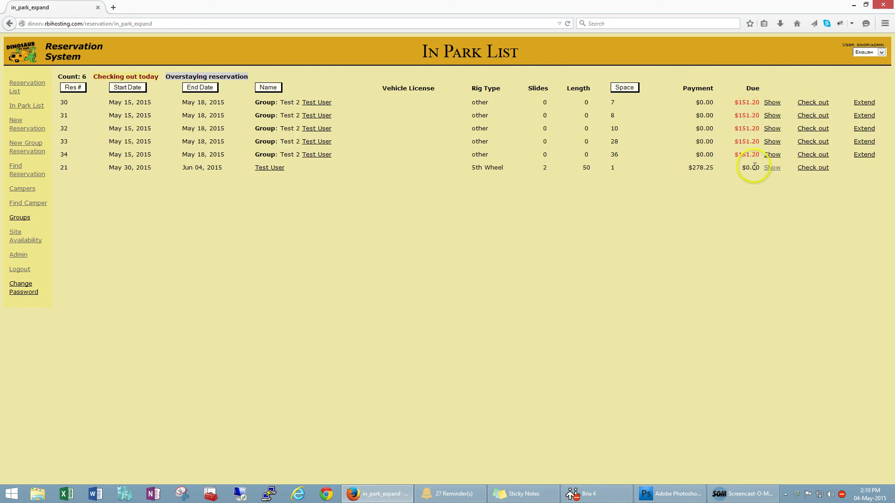
Step: Pay reservation 30's $151.20 balance in cash and return to the In Park List
click(773, 103)
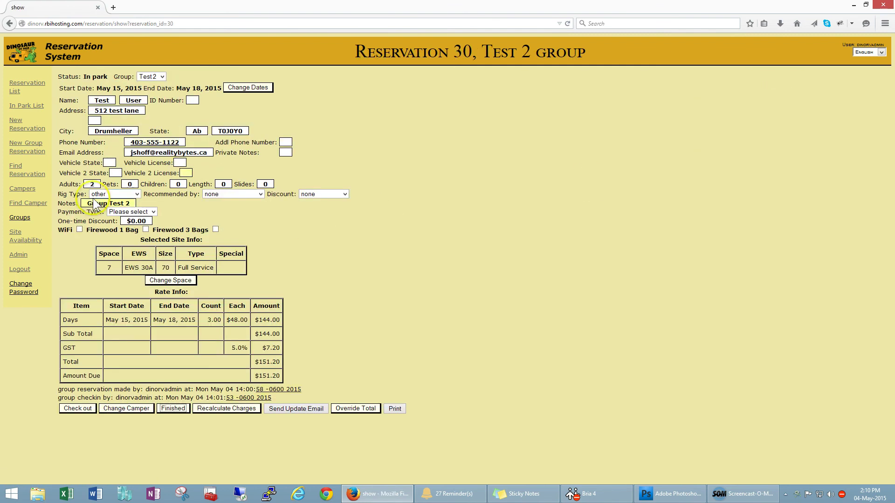
click(147, 213)
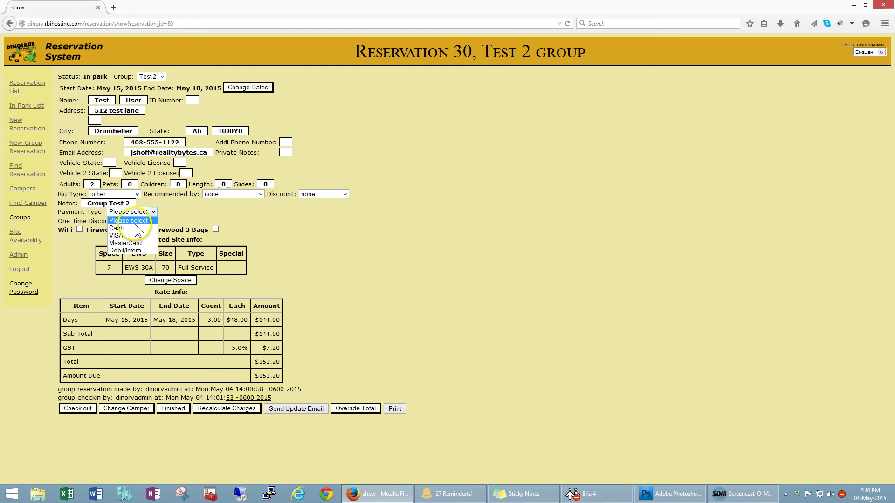
click(117, 228)
drag(191, 212, 244, 224)
click(200, 211)
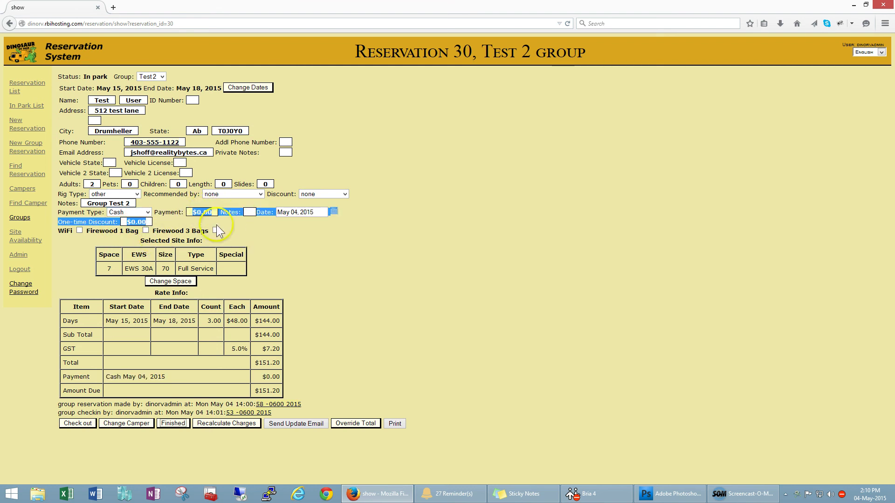
click(214, 211)
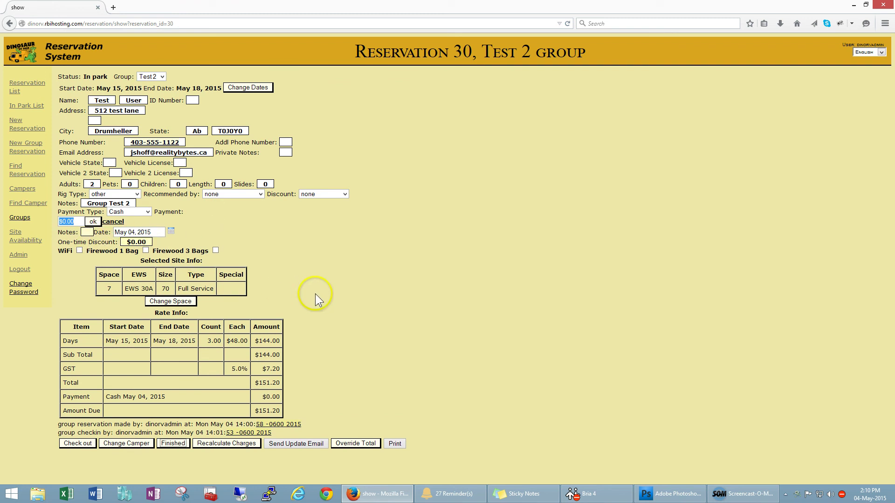
text(151.2)
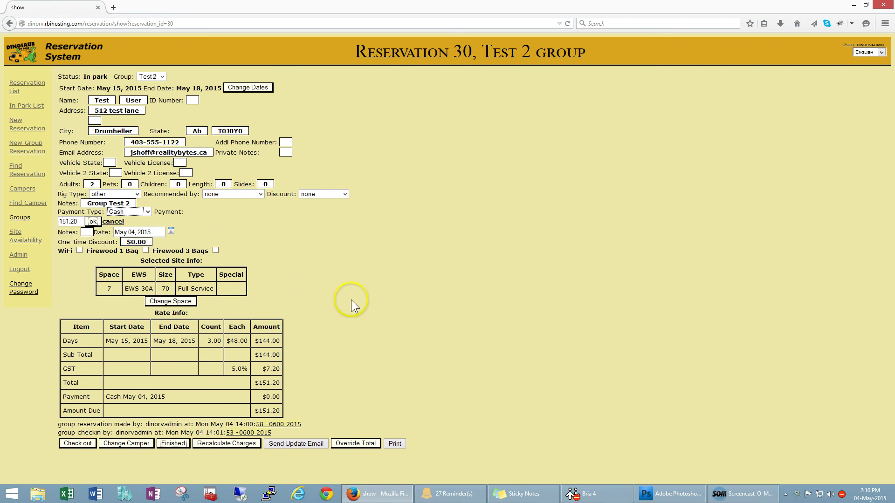
text(0)
click(92, 222)
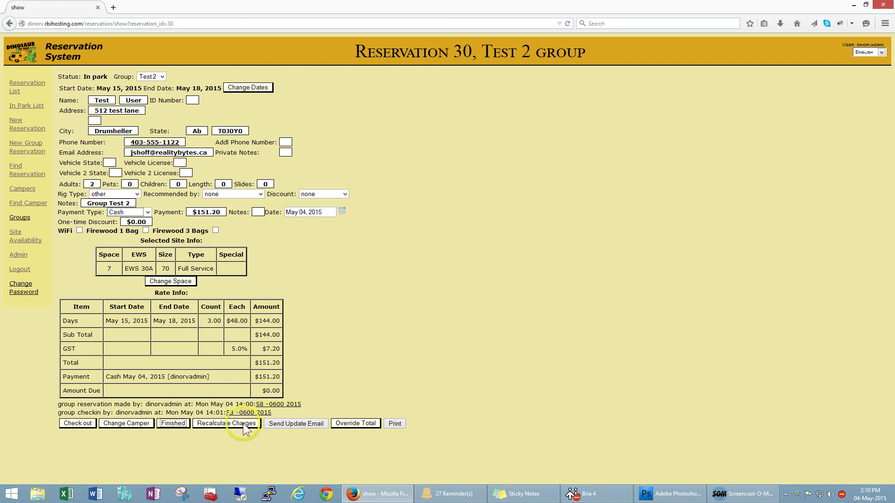
click(79, 423)
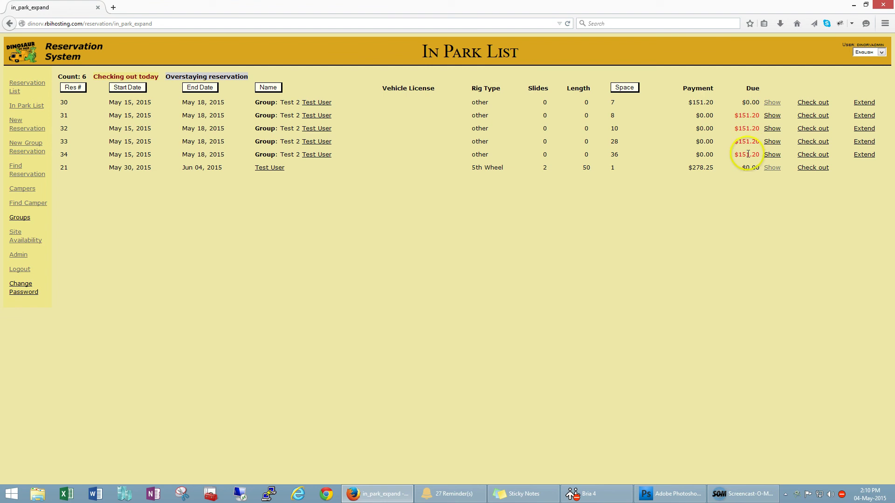
Step: Record a $151.20 VISA payment on reservation 34 and return to the In Park List
click(772, 154)
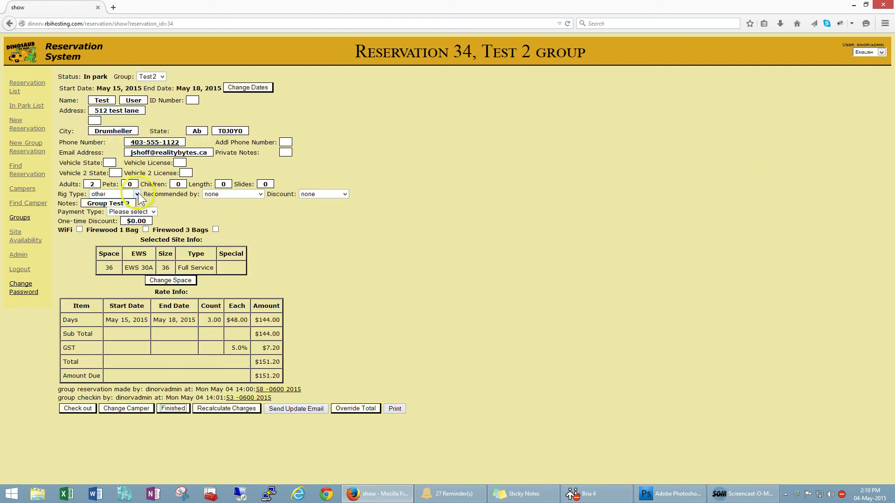
click(138, 212)
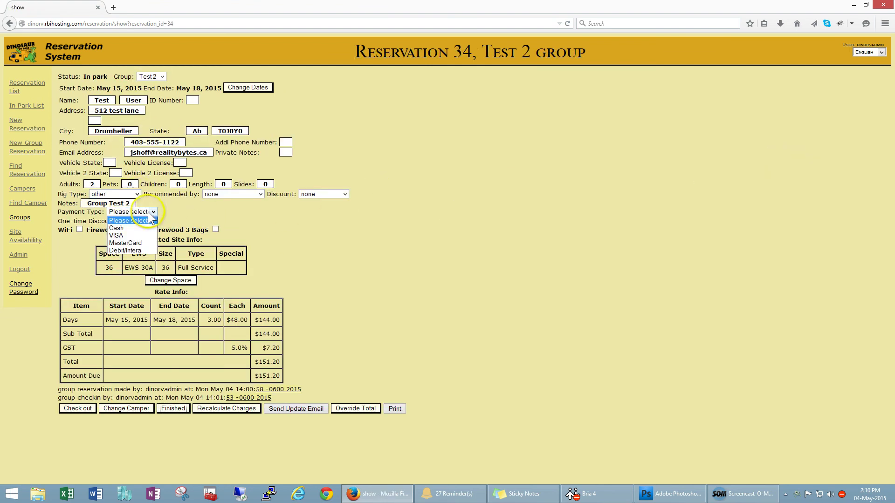
click(140, 237)
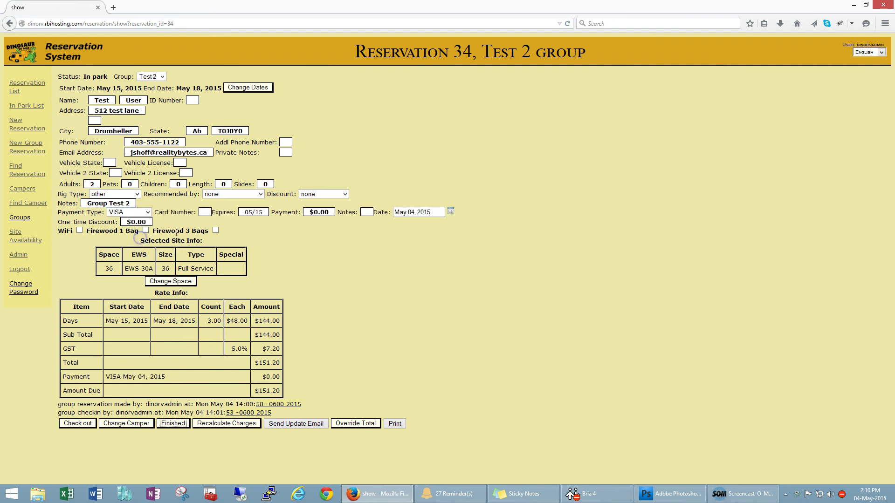
click(320, 212)
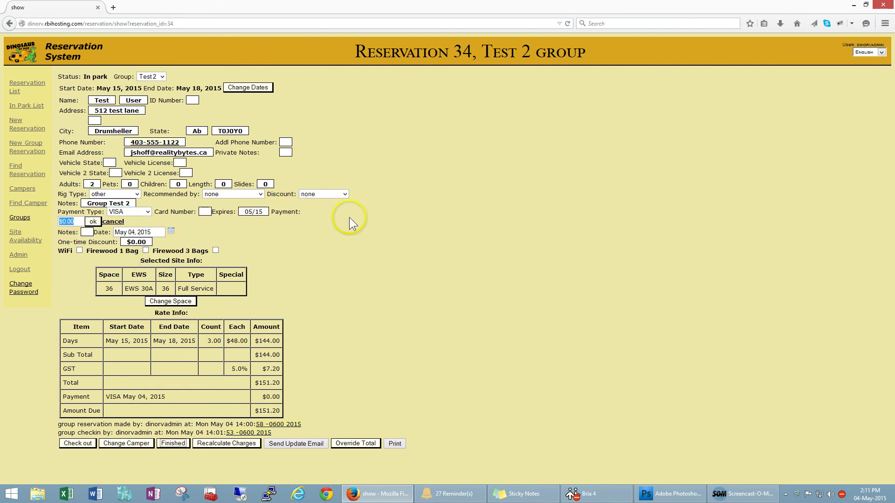
text(151)
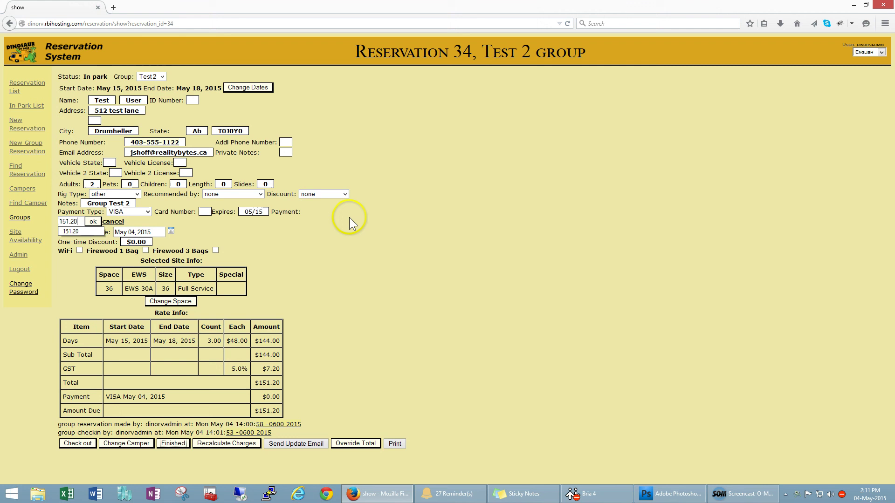
text(.20)
key(Tab)
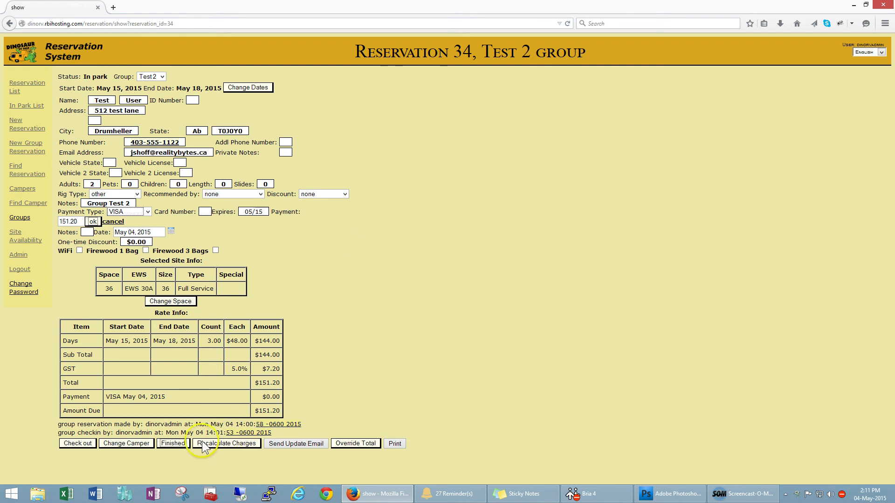
click(93, 221)
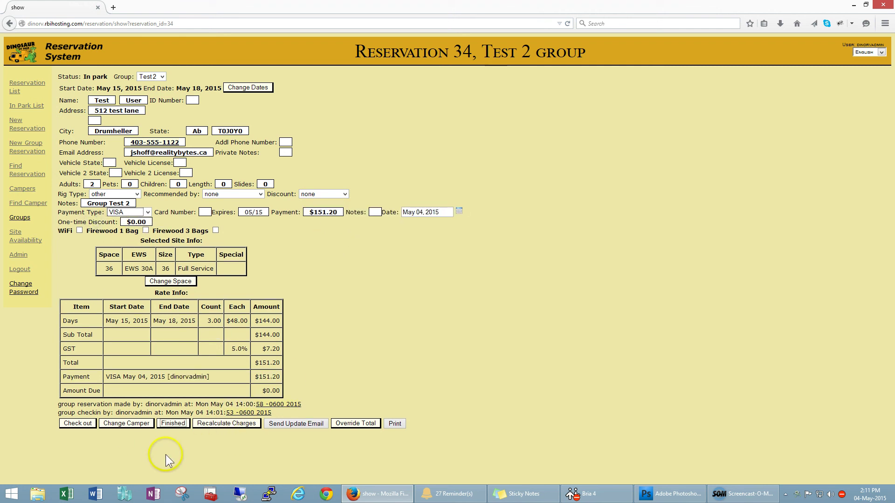
click(172, 423)
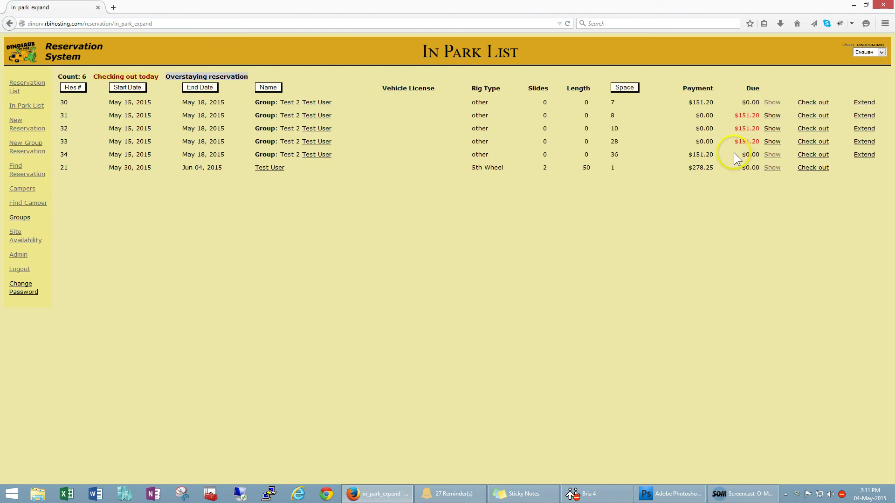
Step: Pay reservation 33's $151.20 in cash, leaving $0.00 due
click(771, 141)
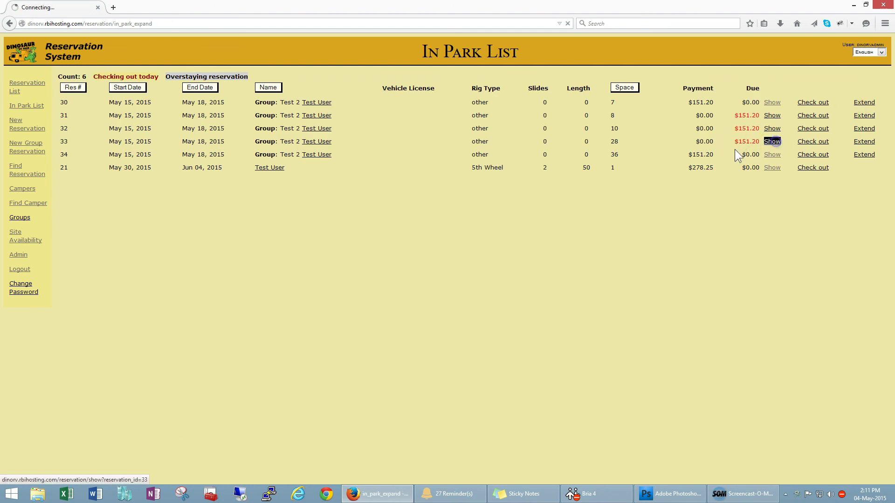
click(147, 212)
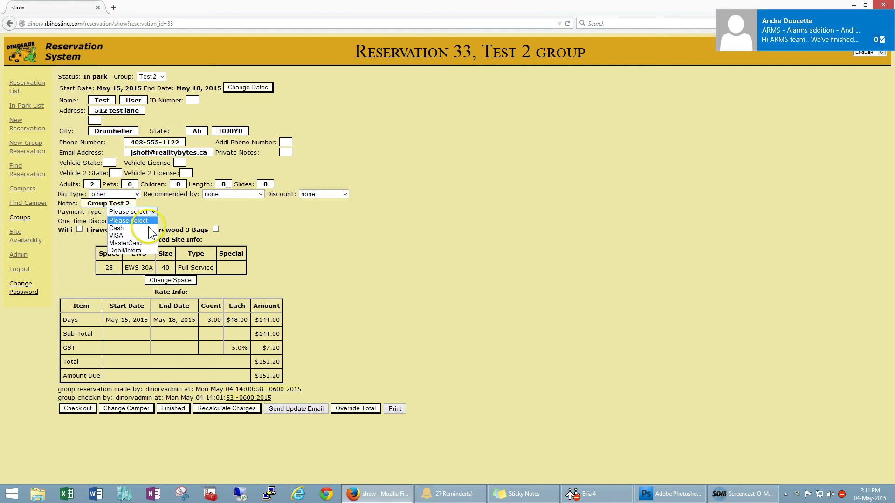
click(149, 228)
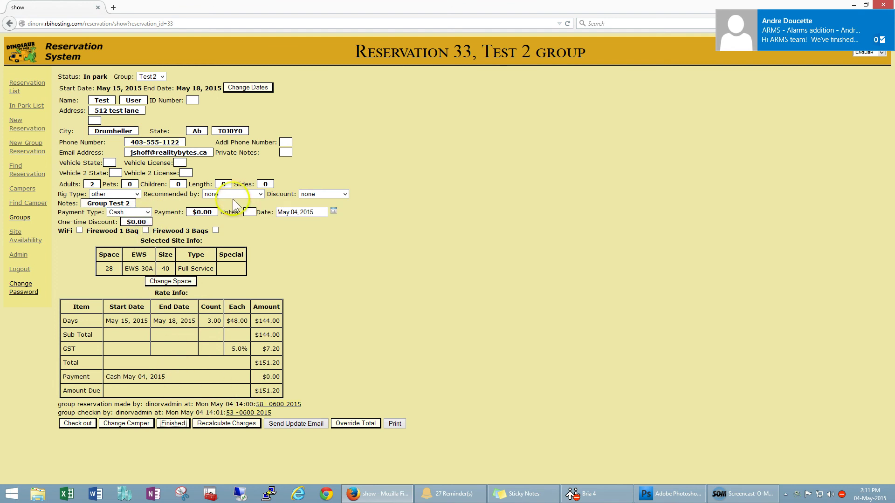
click(202, 212)
text(1)
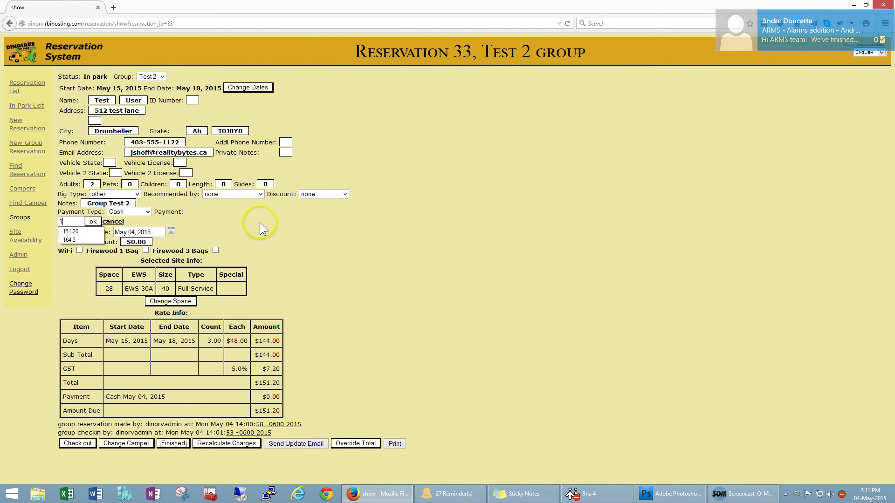
text(51.20)
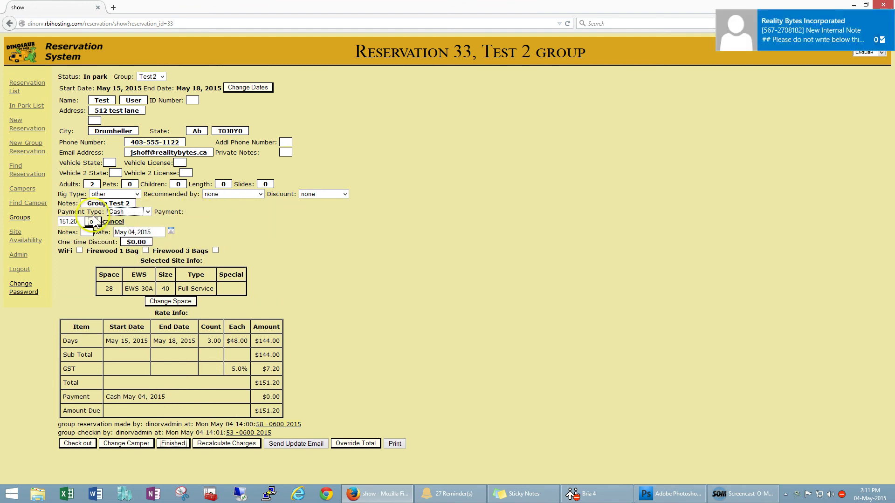
click(94, 219)
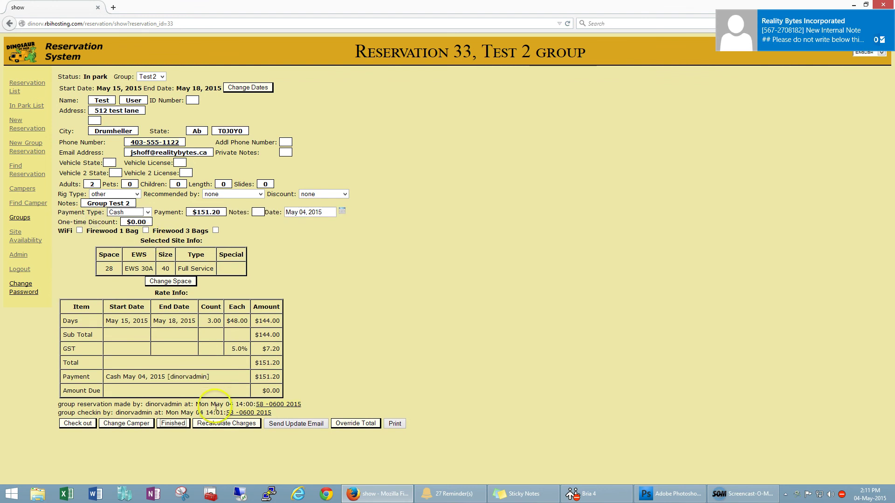
click(177, 424)
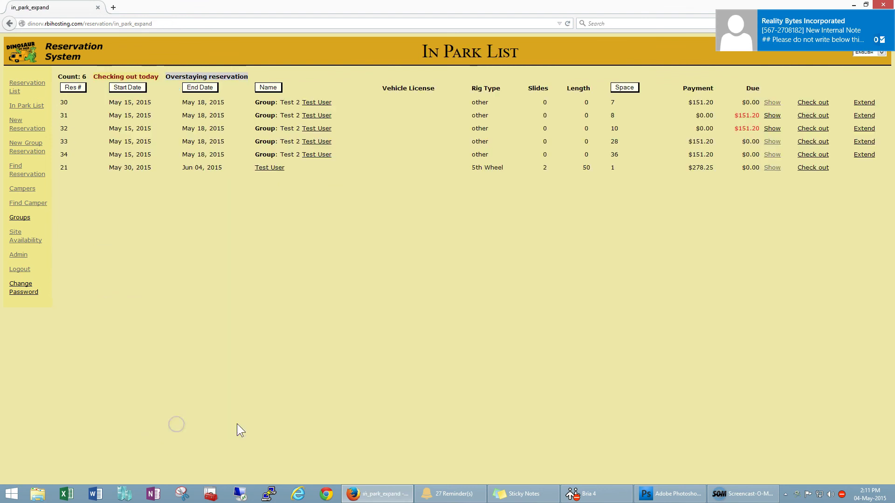
Step: Pay off reservation 32's $151.20 balance by MasterCard and finish back to the In Park List
click(772, 128)
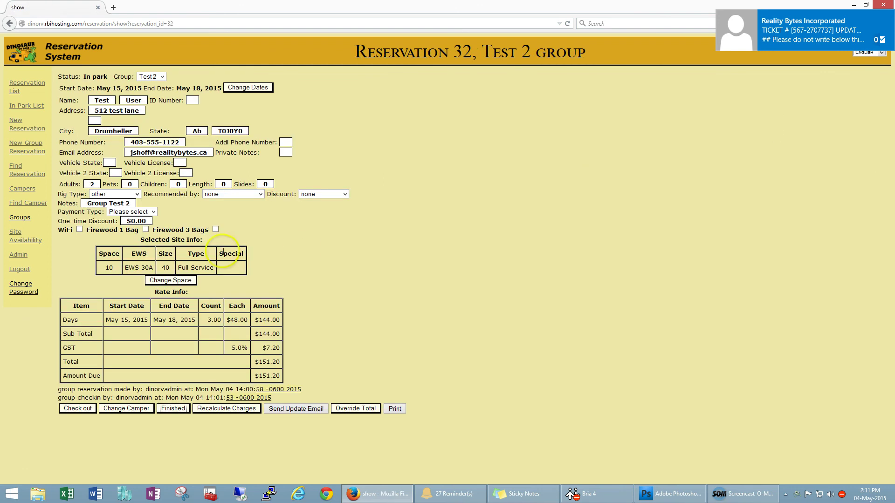
click(141, 212)
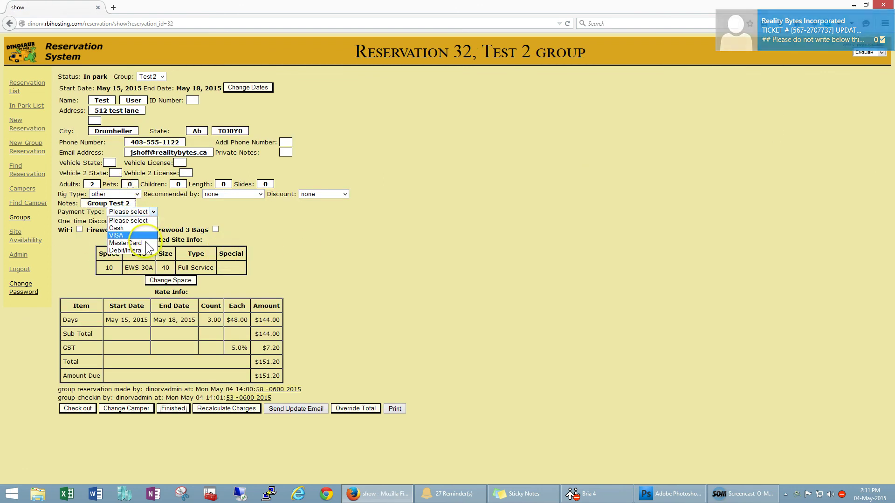
click(145, 243)
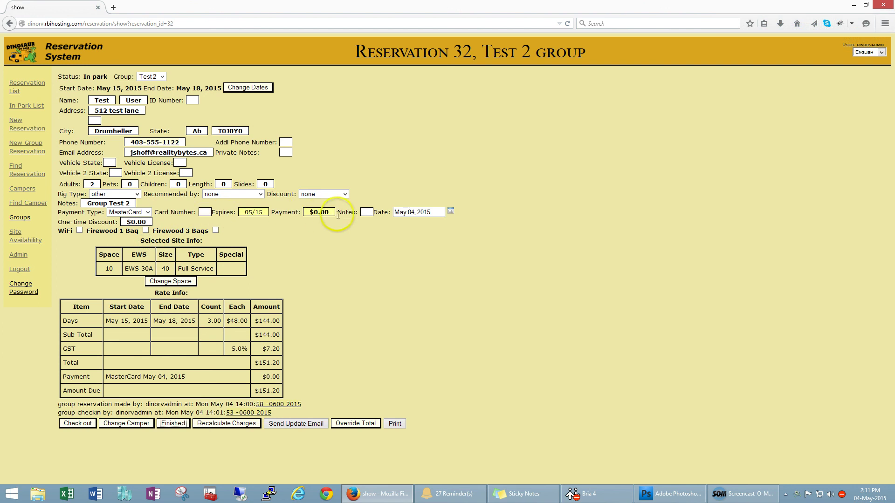
click(326, 214)
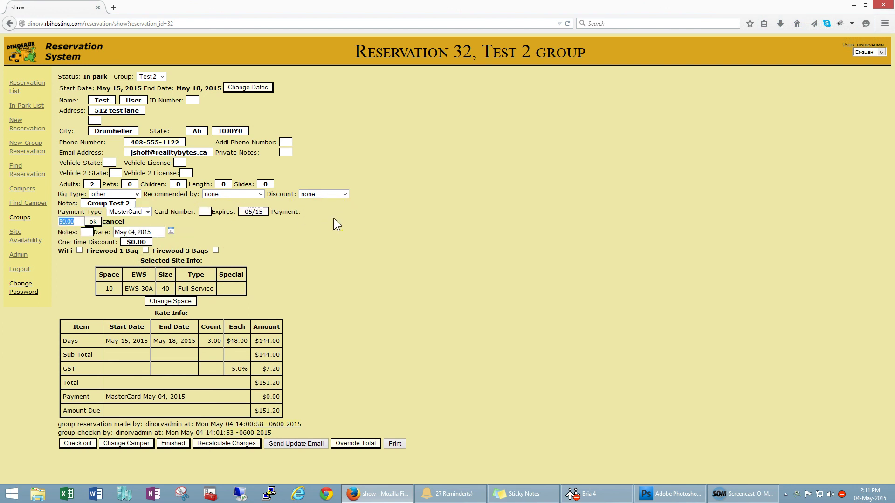
text(151.20)
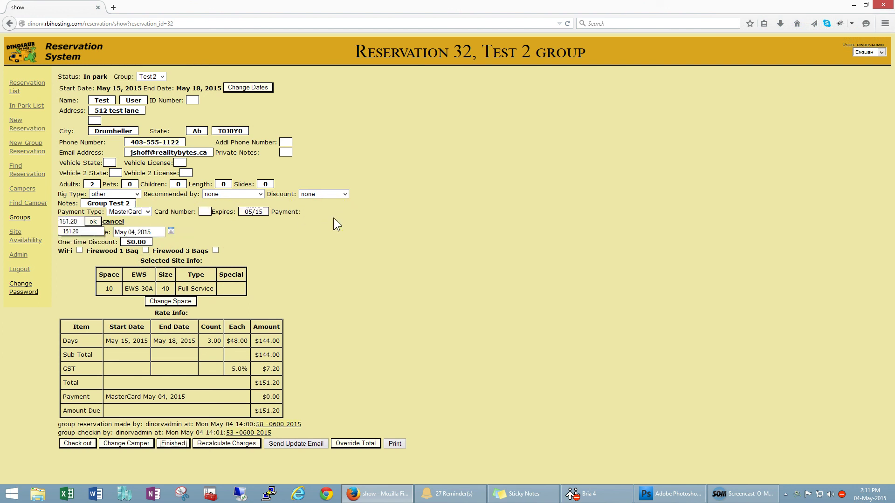
click(93, 221)
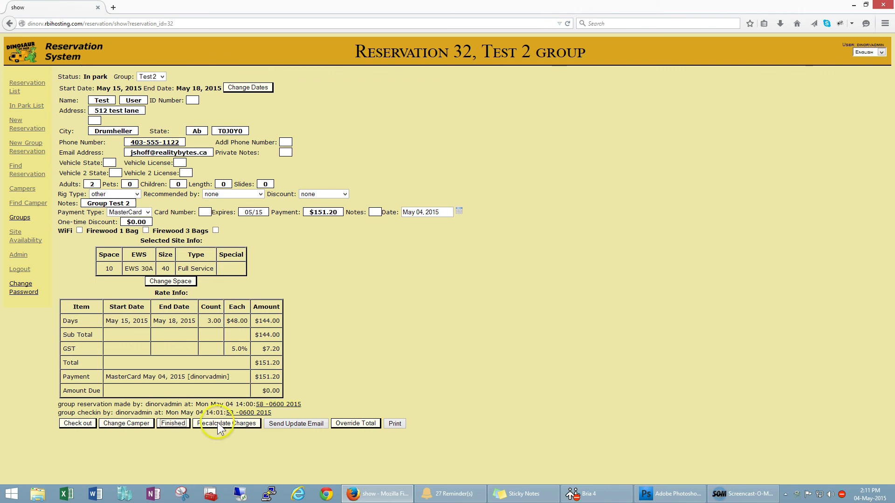
click(164, 423)
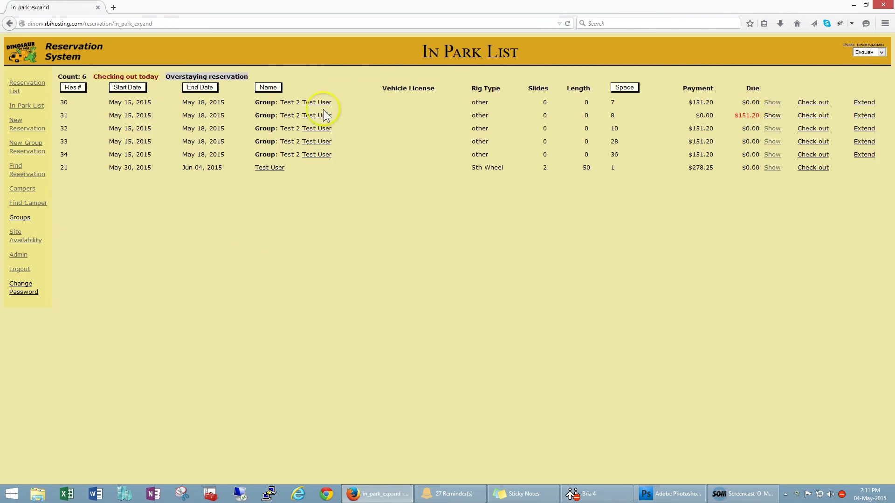
Step: Pay reservation 31's $151.20 balance in cash and finish back to the In Park List
click(772, 115)
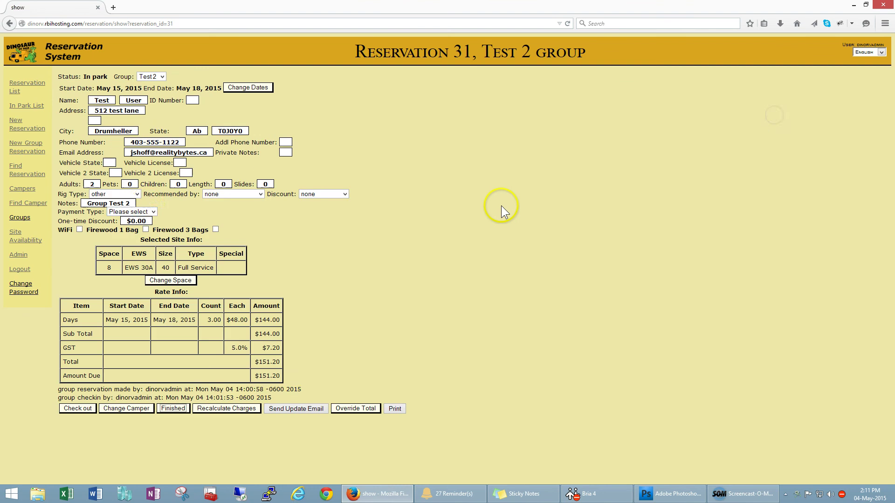
click(135, 212)
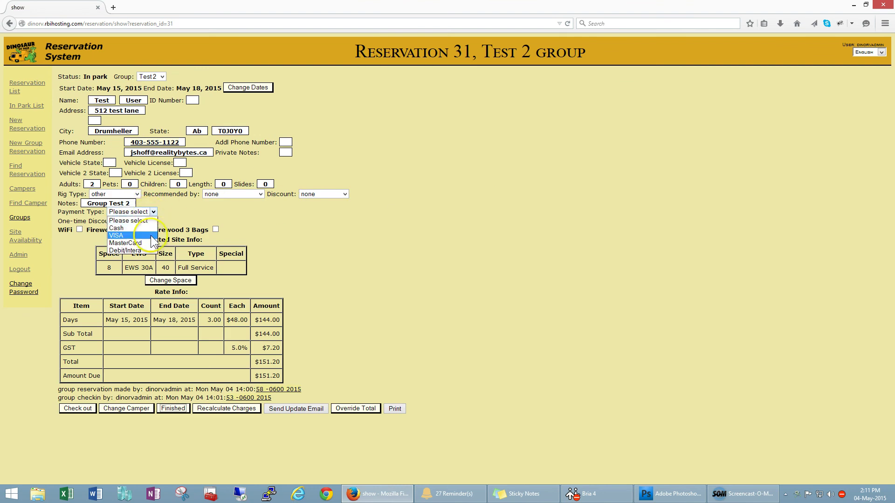
click(136, 228)
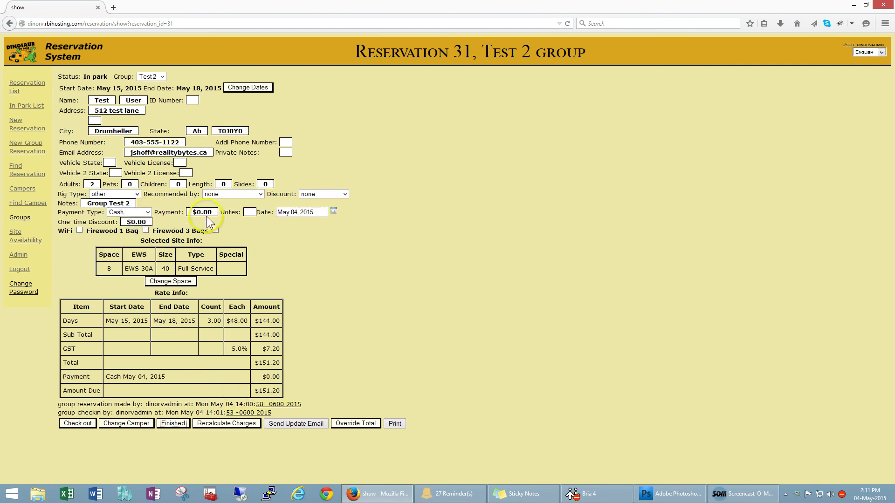
text(151.20)
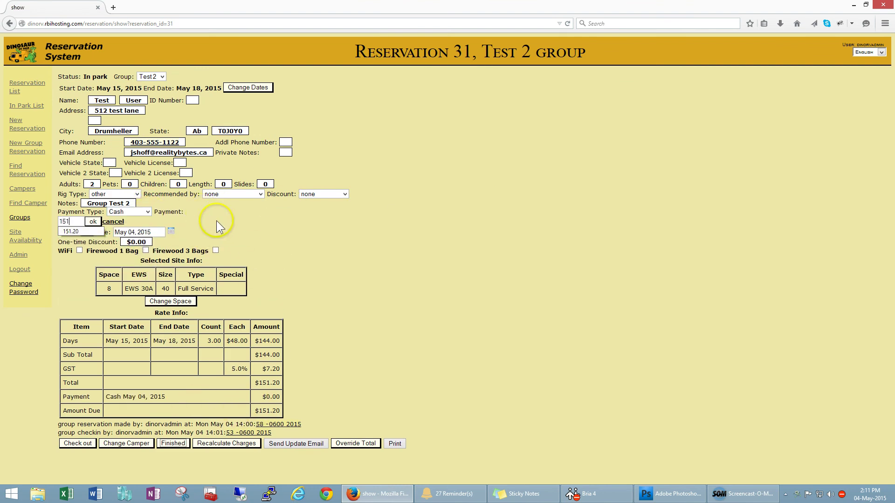
key(Tab)
key(Return)
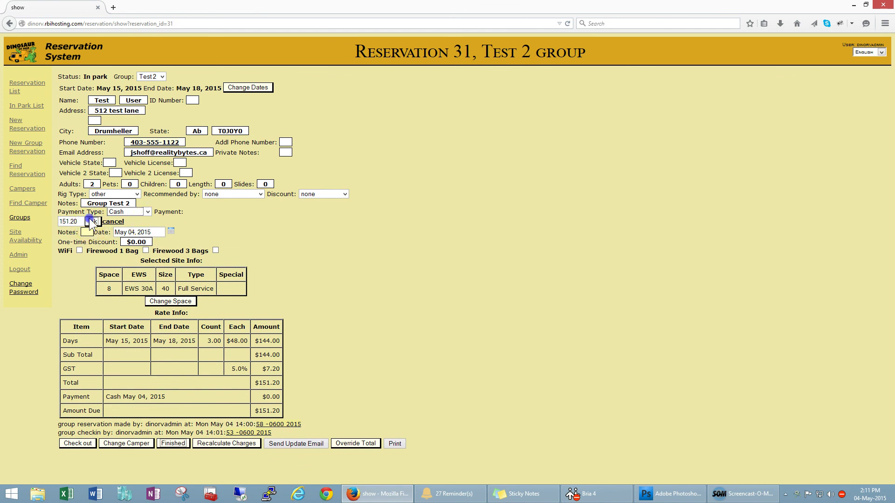
click(173, 423)
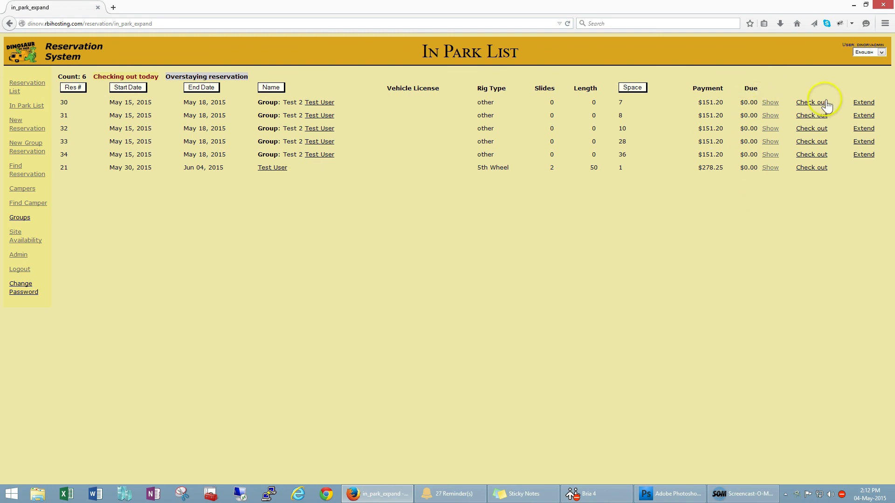
Step: Reload the In Park List, expand the Test 2 group into its five reservations, then collapse it again
click(812, 102)
click(18, 107)
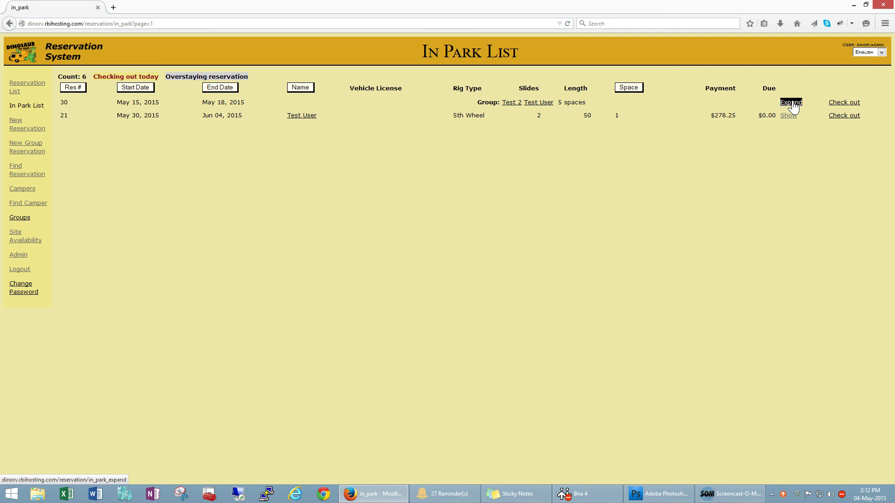
click(791, 102)
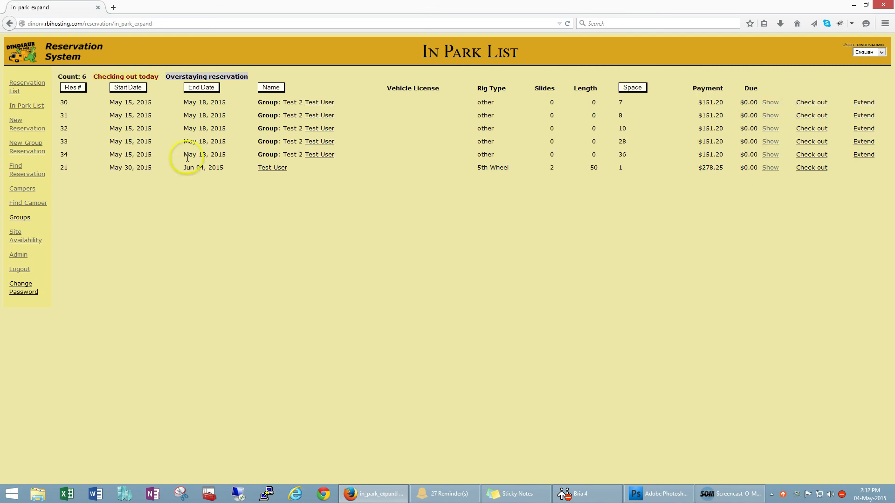
click(30, 107)
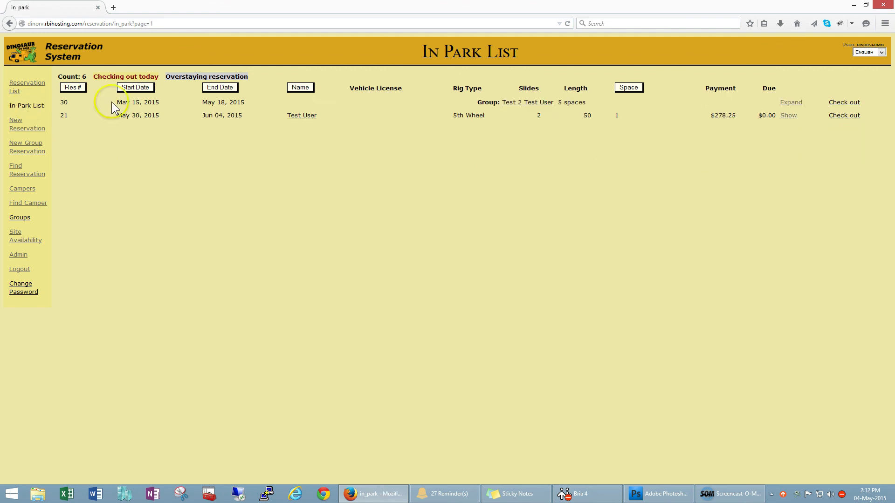
Step: Check out the Test 2 group row and confirm, so only reservation 21 remains in park
click(844, 103)
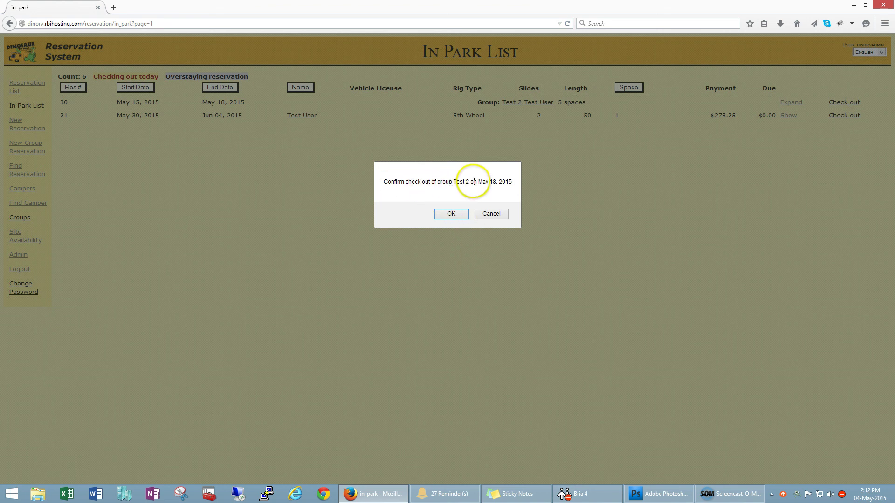
click(452, 214)
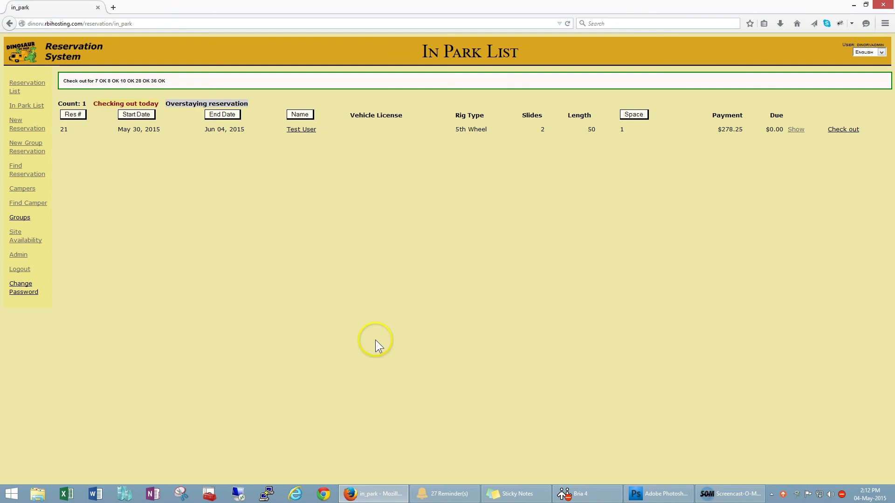